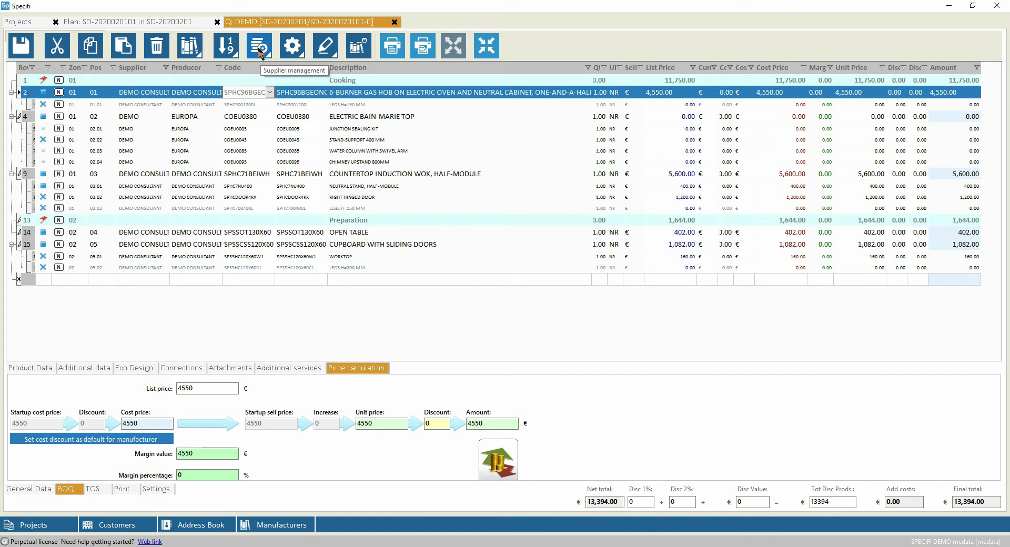
Open the suppliers' price calculation setup and select the DEMO CONSULTANT producer
left_click(270, 60)
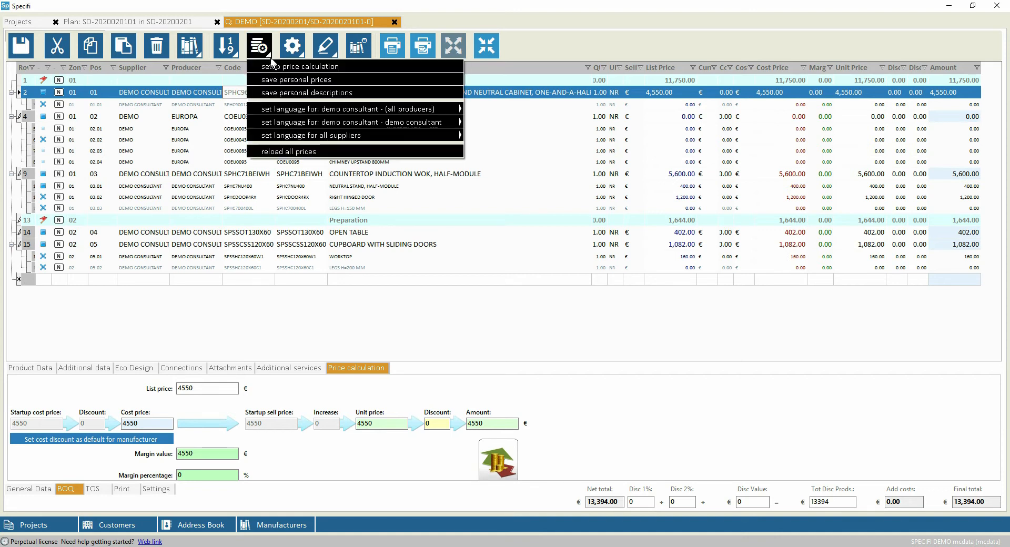
left_click(336, 68)
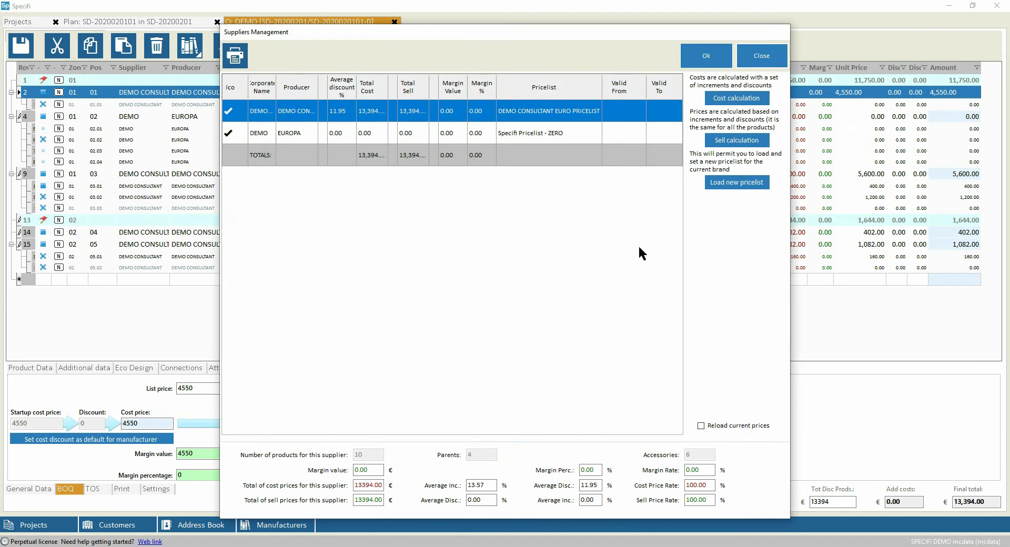
left_click(337, 137)
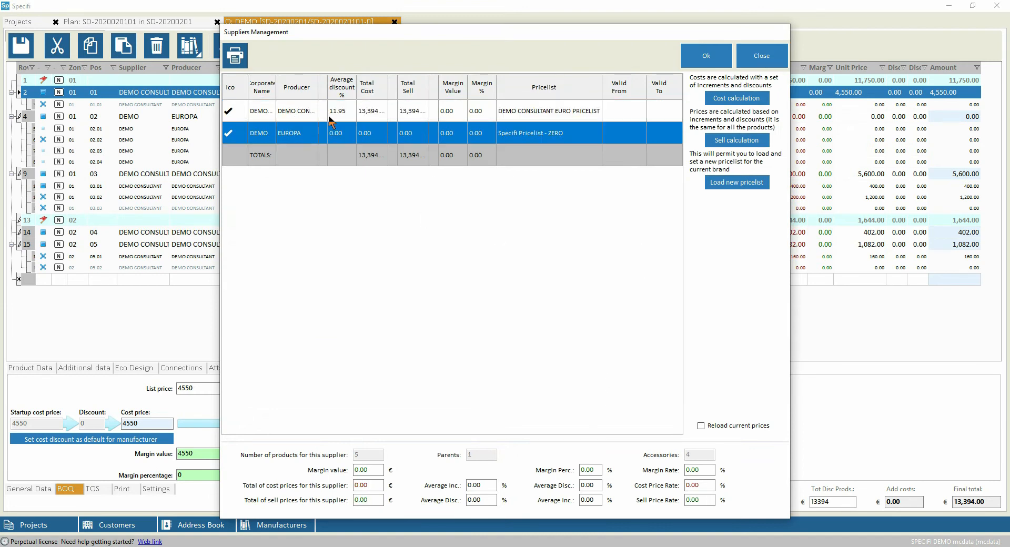
left_click(344, 112)
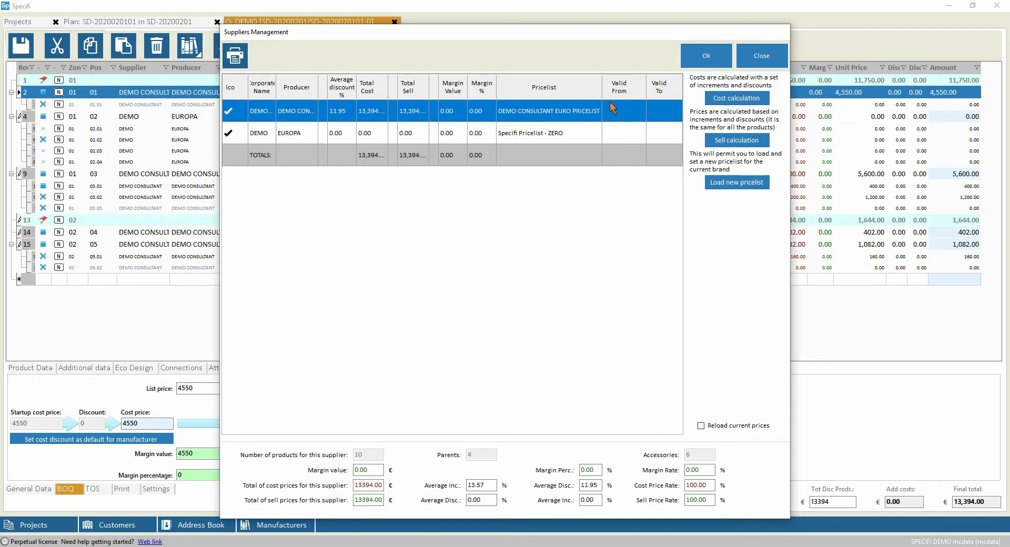
Base DEMO CONSULTANT's cost calculation on list price with percentages, setting the first discount to 40% and the second to 10%
left_click(742, 99)
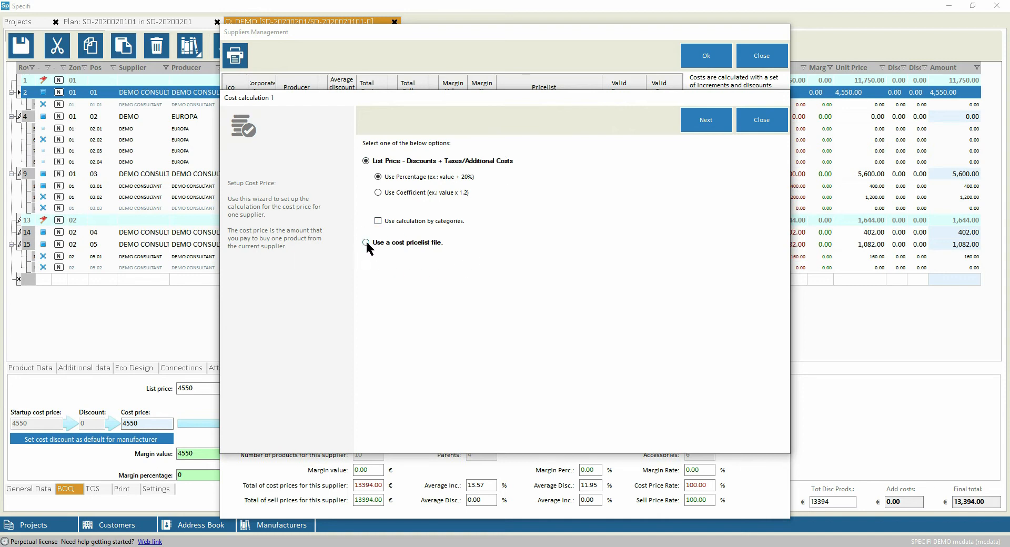
left_click(706, 118)
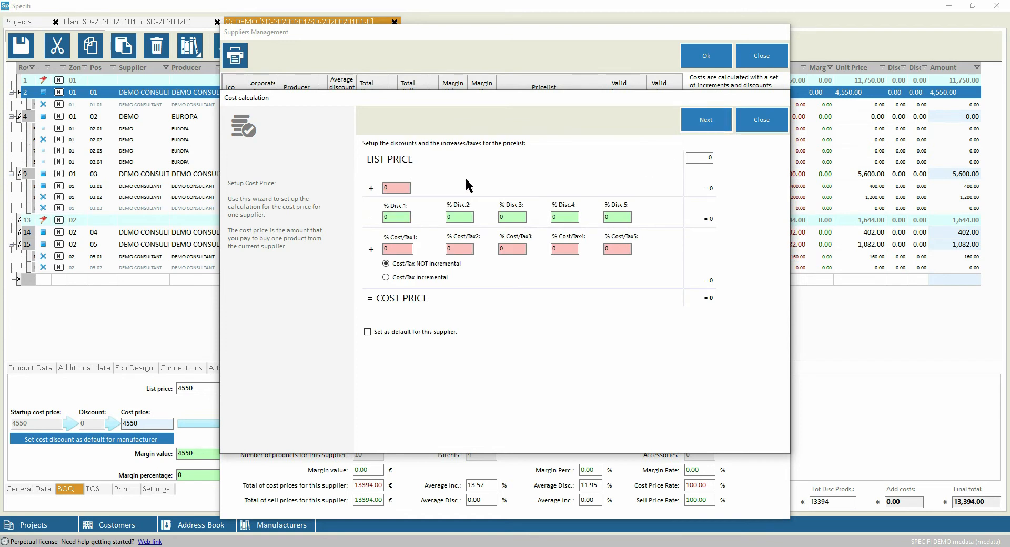
left_click(406, 191)
left_click(401, 219)
double_click(401, 219)
type("40")
double_click(452, 220)
type("10")
Check the cost calculation with a sample list price of 1000 and accept the cost setup
left_click(512, 247)
left_click(402, 250)
left_click(460, 248)
left_click(405, 246)
left_click(700, 157)
type("1000")
double_click(705, 157)
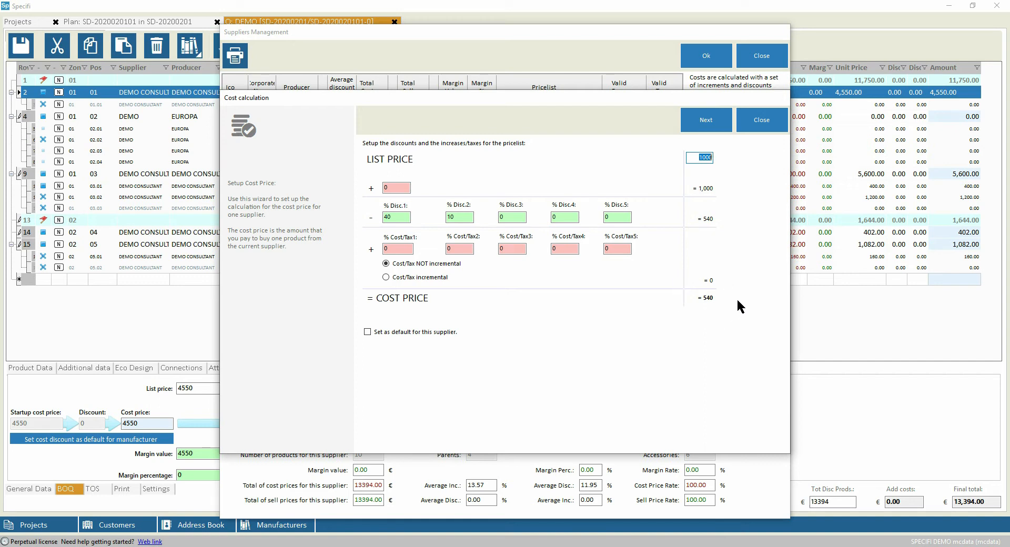
left_click(707, 121)
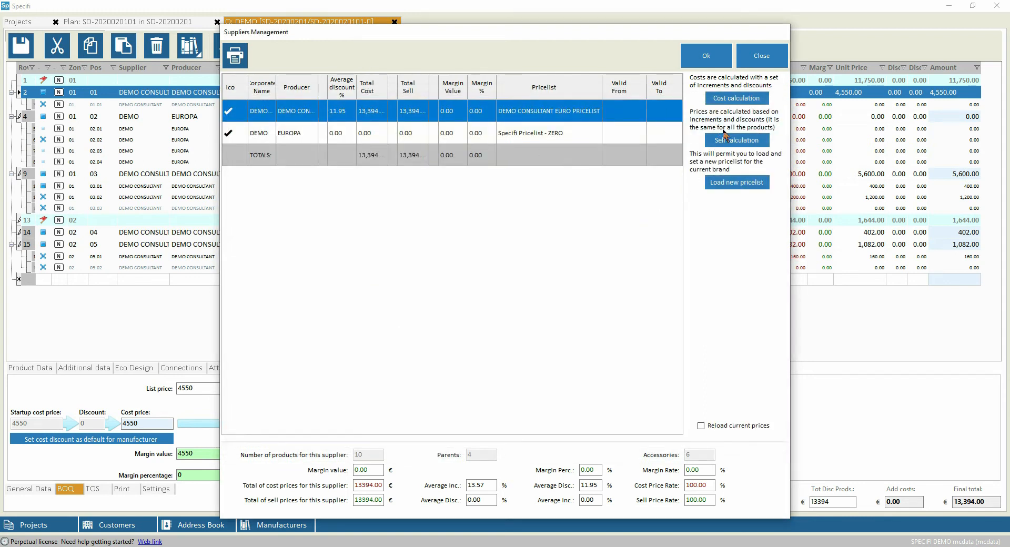
Base DEMO CONSULTANT's sell price calculation on the DEMO CONSULTANT EURO PRICELIST file, using percentages
left_click(737, 141)
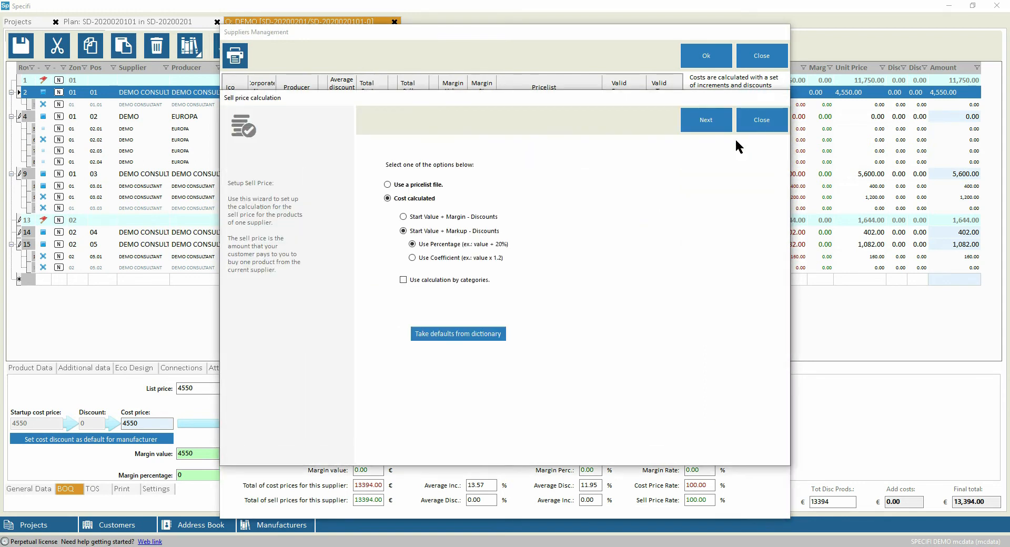
left_click(388, 185)
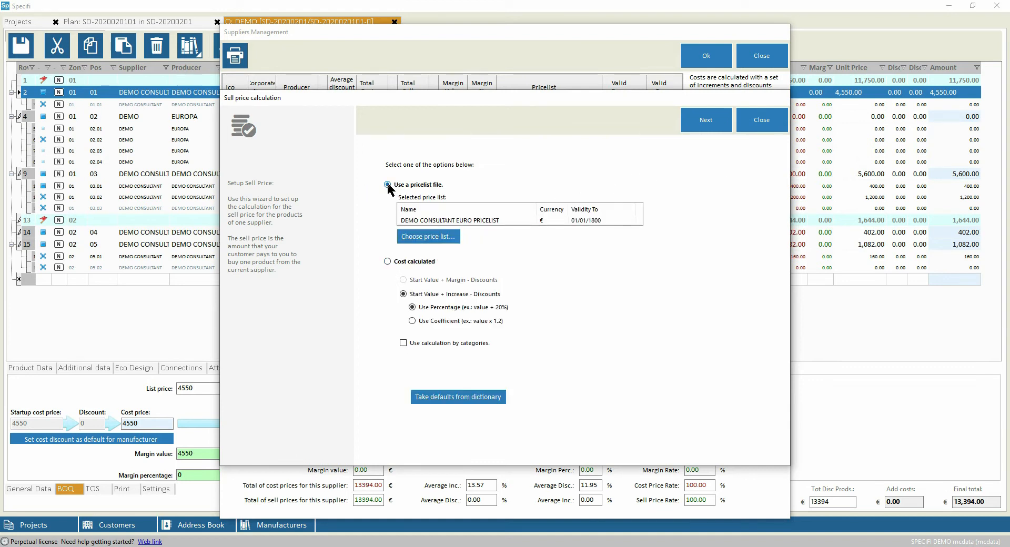
left_click(387, 262)
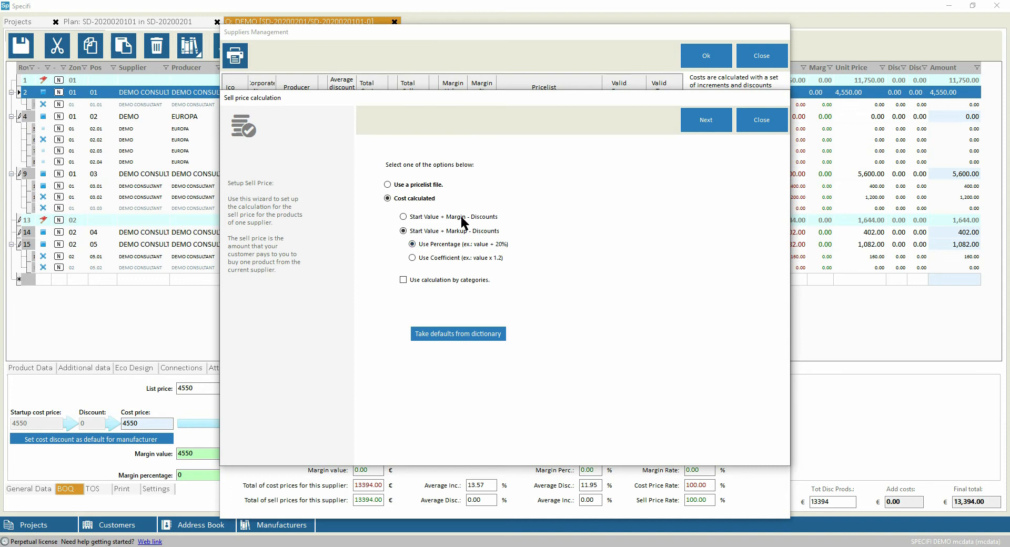
left_click(388, 185)
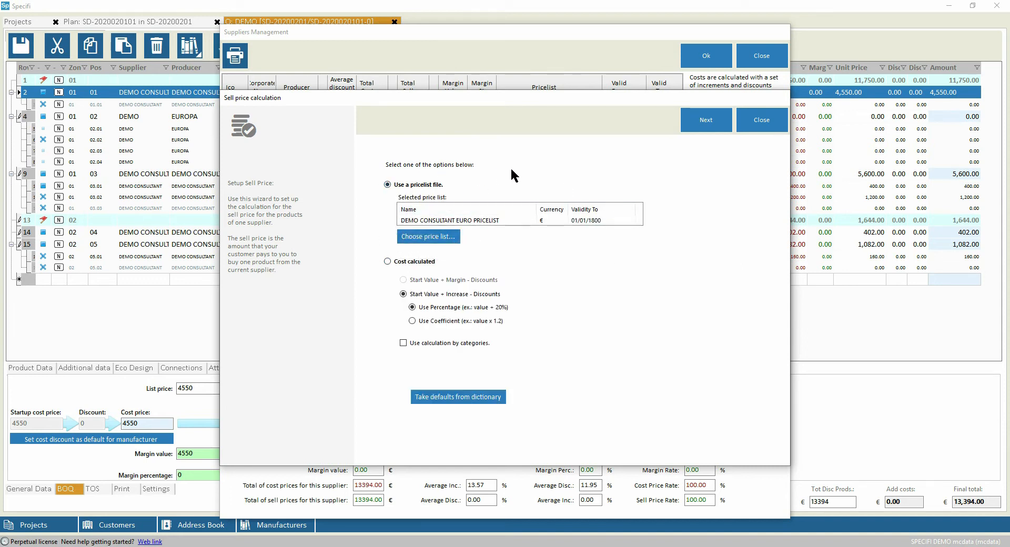
left_click(706, 124)
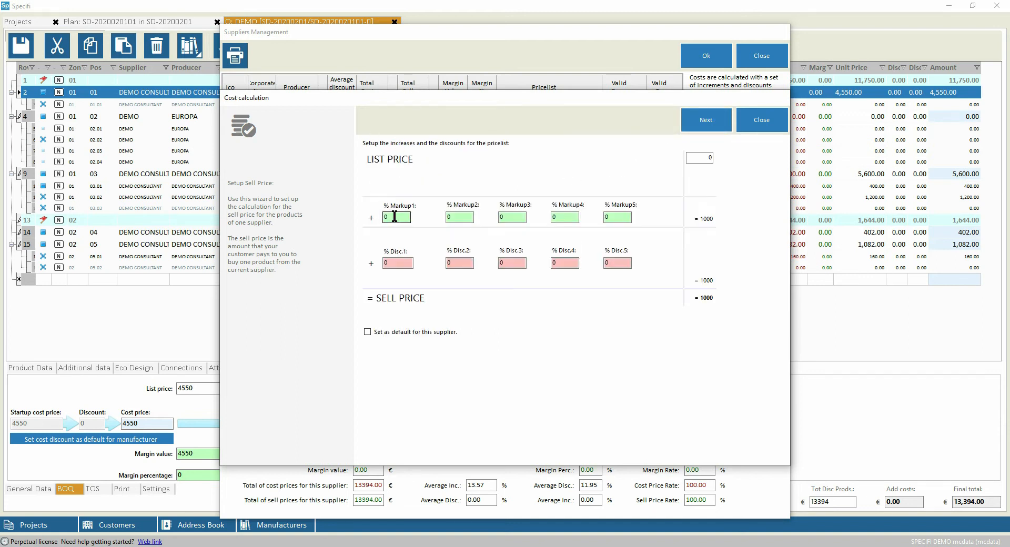
Try a 10% first markup on a sample list price of 1000, and clear the markup
left_click(703, 156)
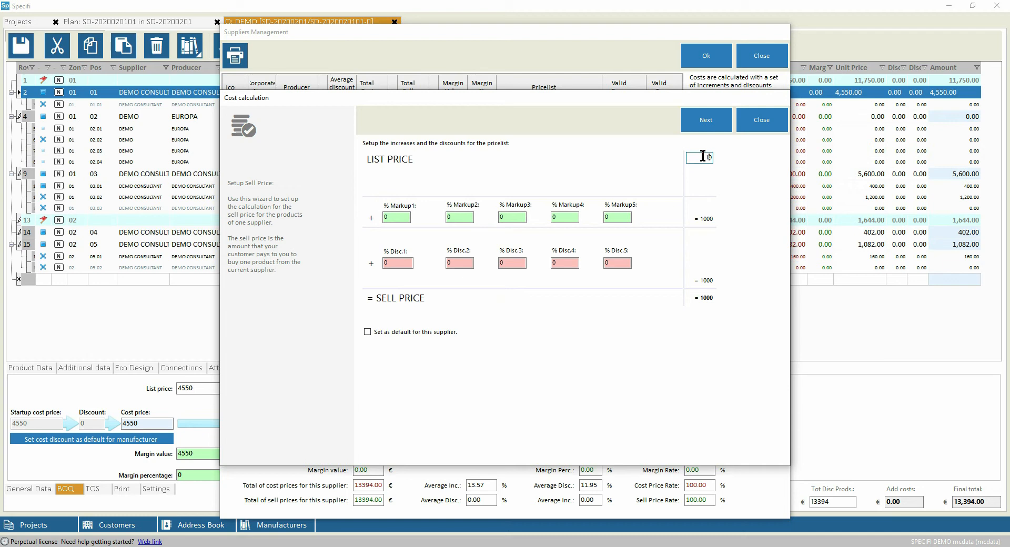
left_click(399, 218)
type("10")
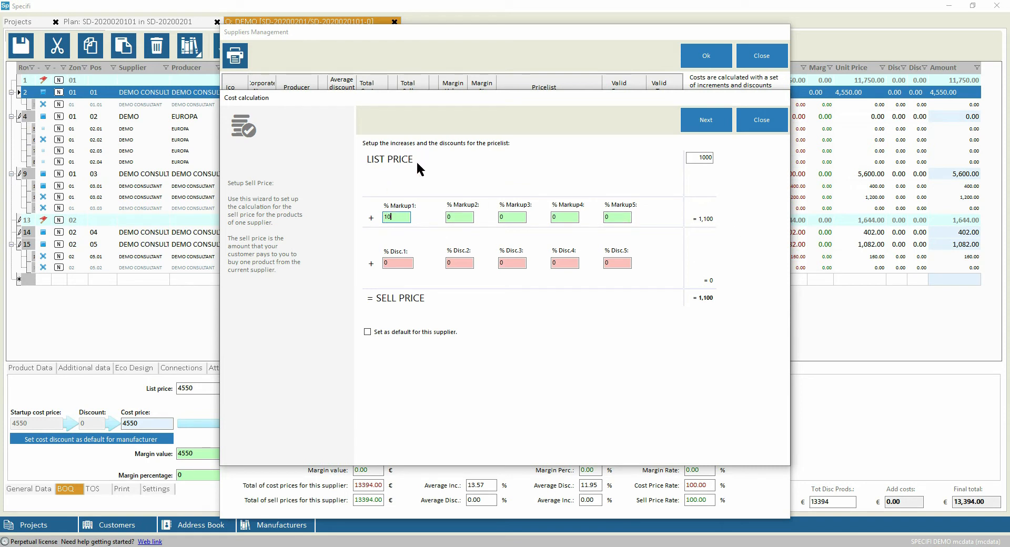
left_click_drag(407, 215, 373, 219)
key("BackSpace")
Set the first sell price discount to 20% and apply the supplier calculations to the quotation
left_click(400, 263)
type("20")
key("Tab")
left_click(708, 127)
left_click_drag(318, 87, 364, 87)
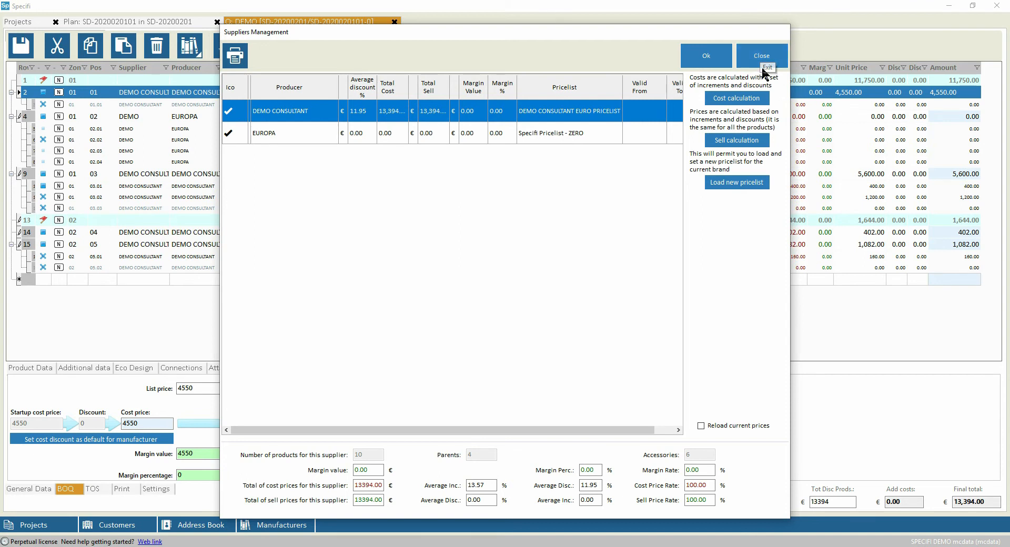
left_click(705, 57)
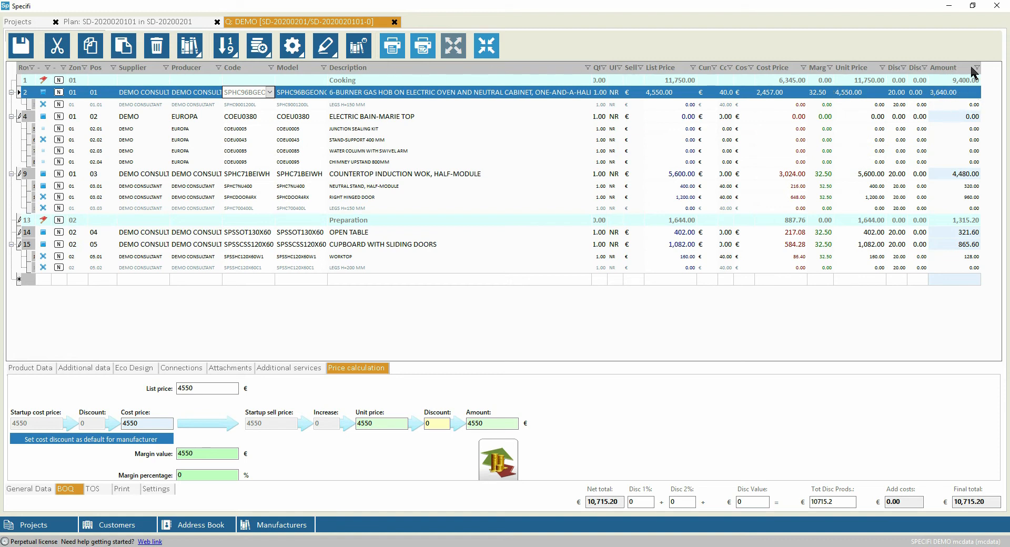
Open the quotation's column display settings and examine the caption and width of the MarginValue field
left_click(293, 47)
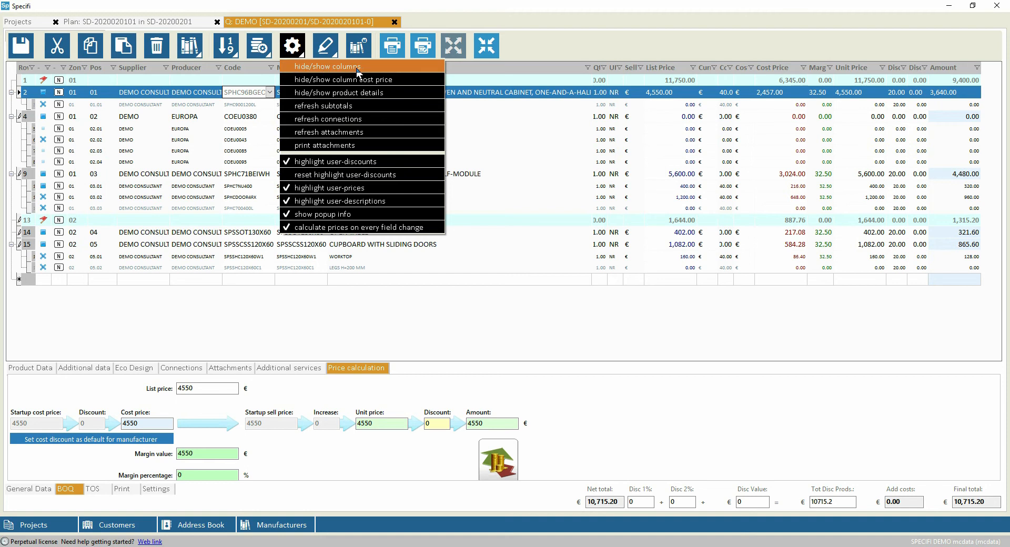
left_click(328, 66)
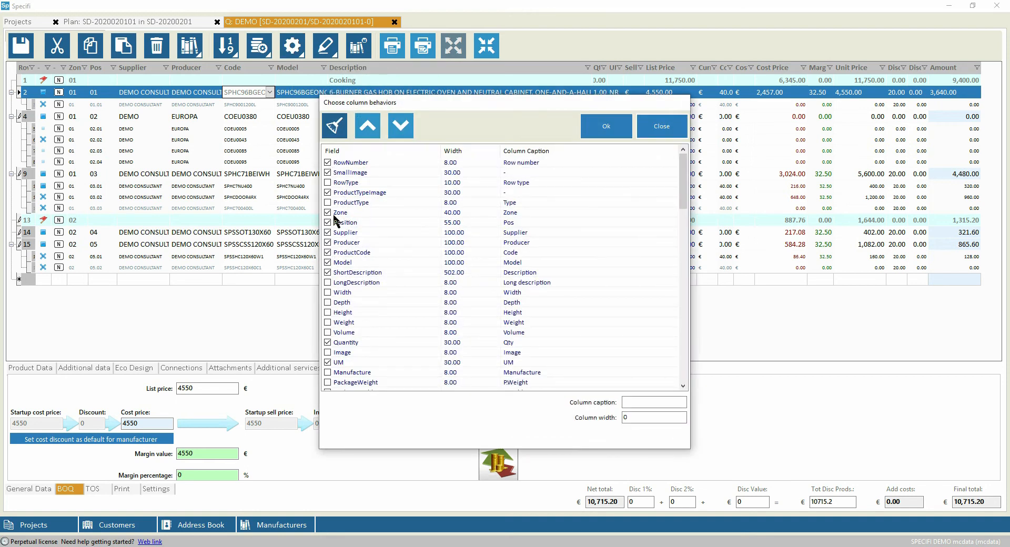
left_click_drag(683, 177, 686, 242)
scroll(686, 242, "up", 2)
left_click(337, 275)
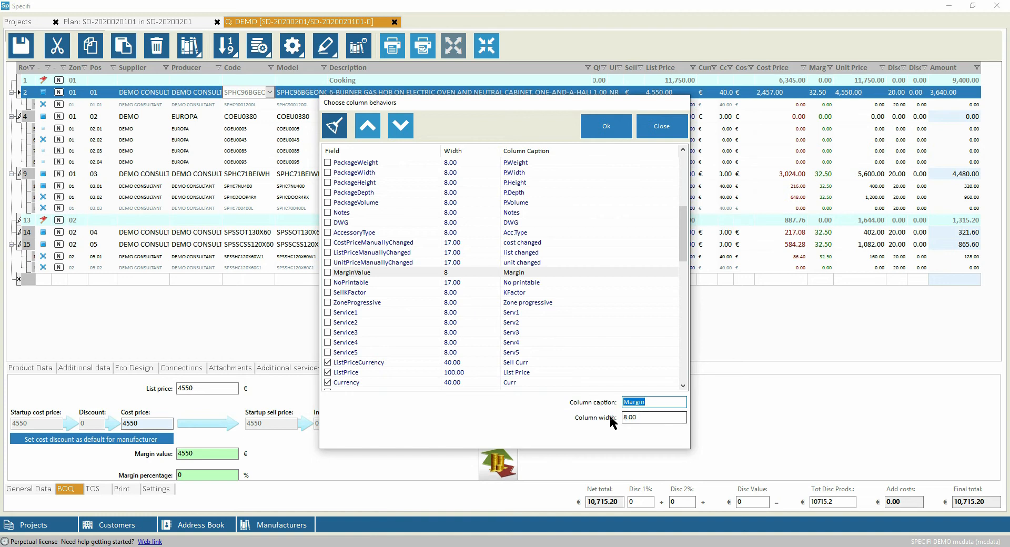
left_click_drag(651, 420, 607, 419)
left_click(646, 420)
key("shift+Tab")
Move the MarginValue field up two places and back down again, and accept the column settings
left_click(368, 129)
left_click(367, 129)
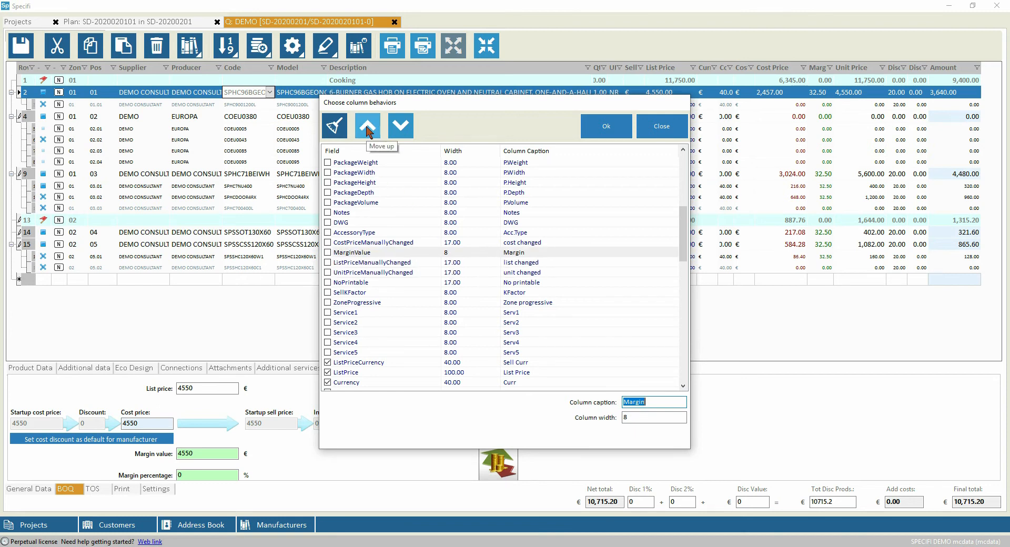
left_click(405, 127)
left_click(405, 127)
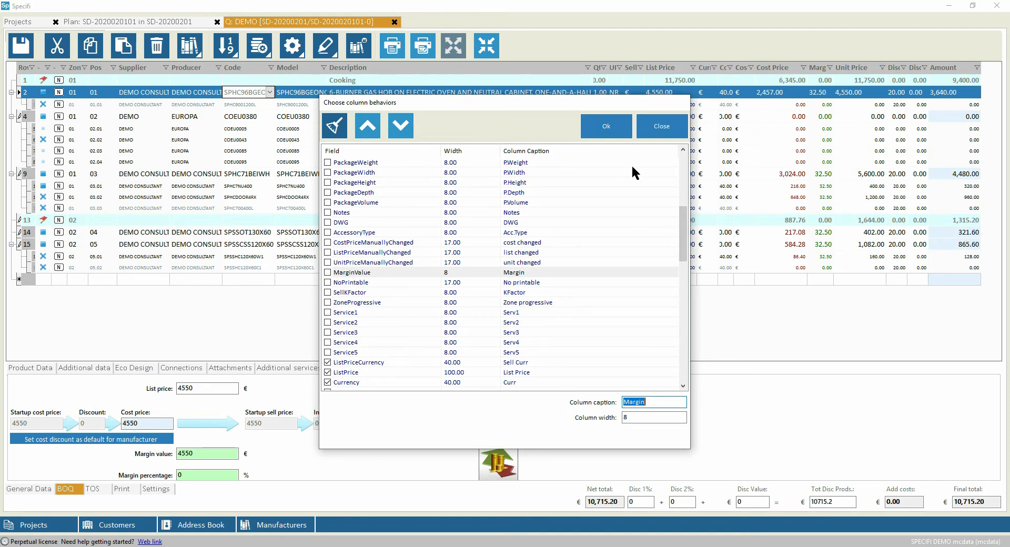
left_click(606, 127)
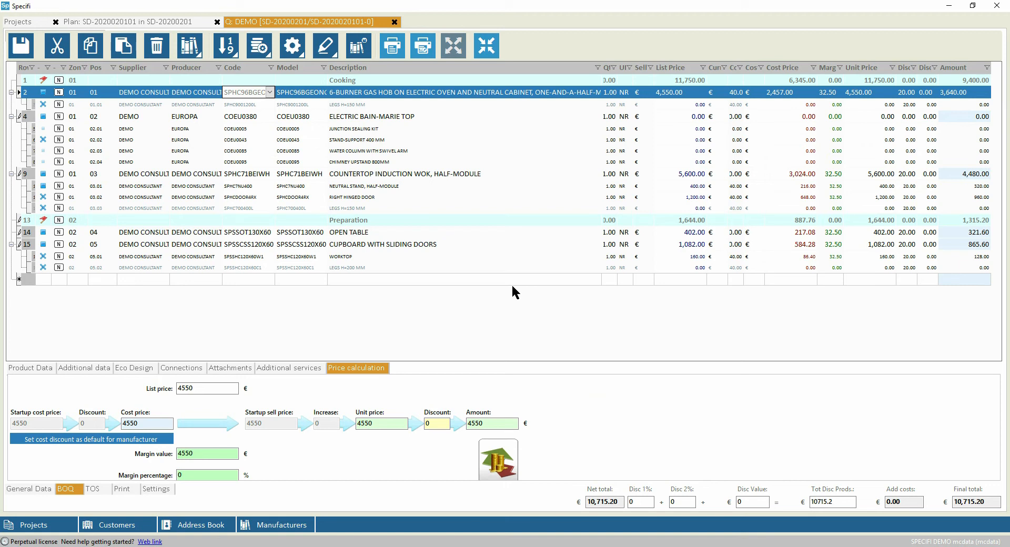
Reopen supplier management and set EUROPA's sell price calculation to Cost calculated with Start Value + Margin - Discounts
left_click(498, 459)
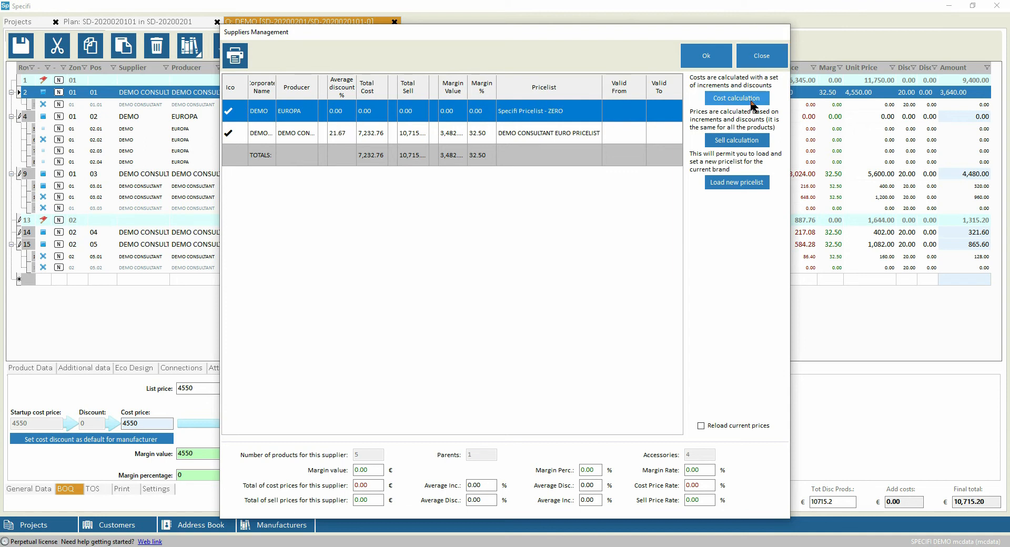
left_click(745, 141)
left_click(390, 260)
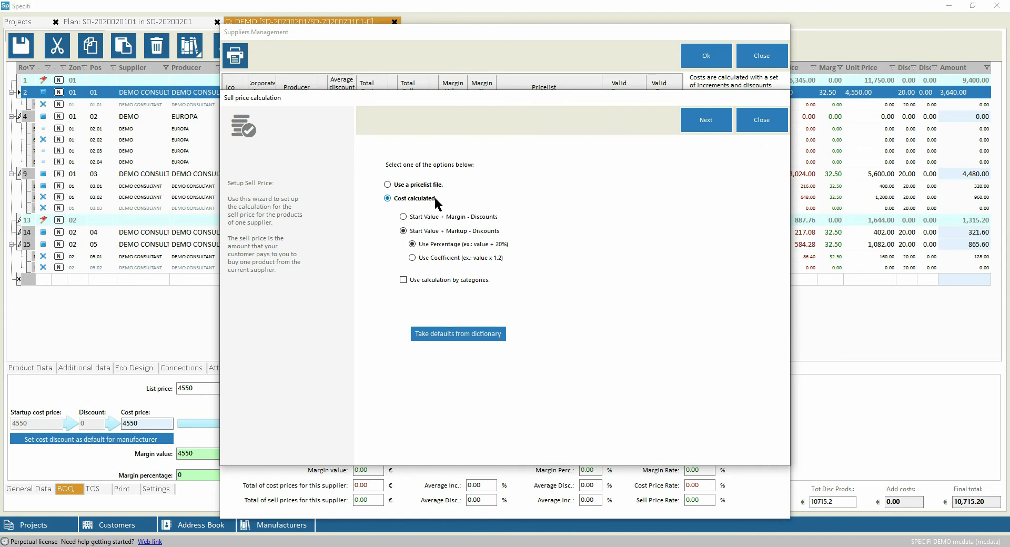
left_click(403, 217)
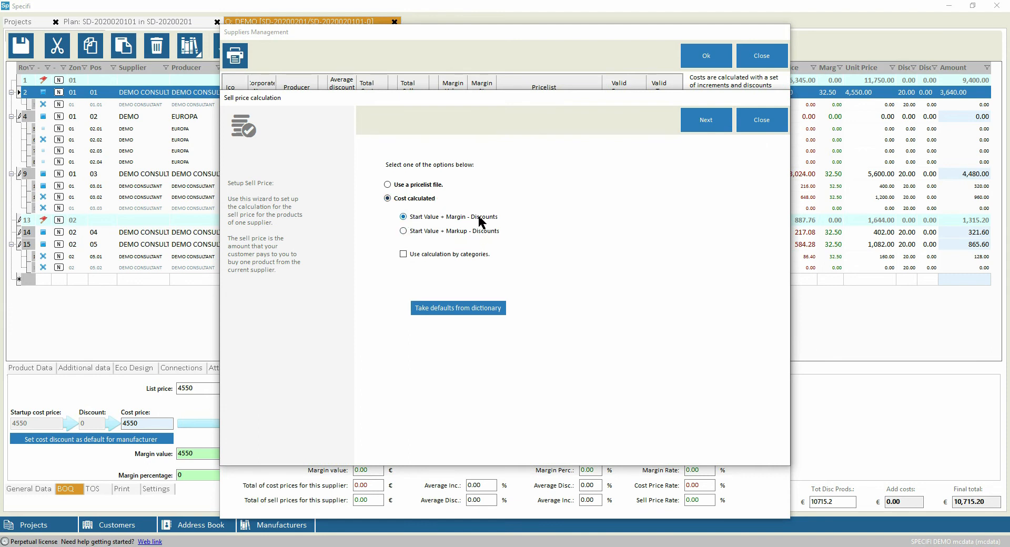
left_click(419, 231)
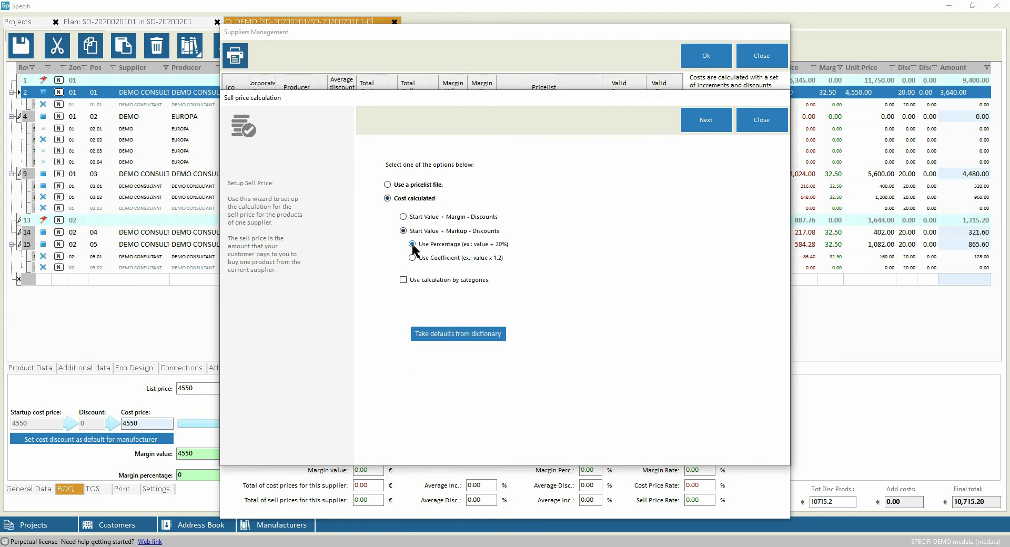
left_click(403, 217)
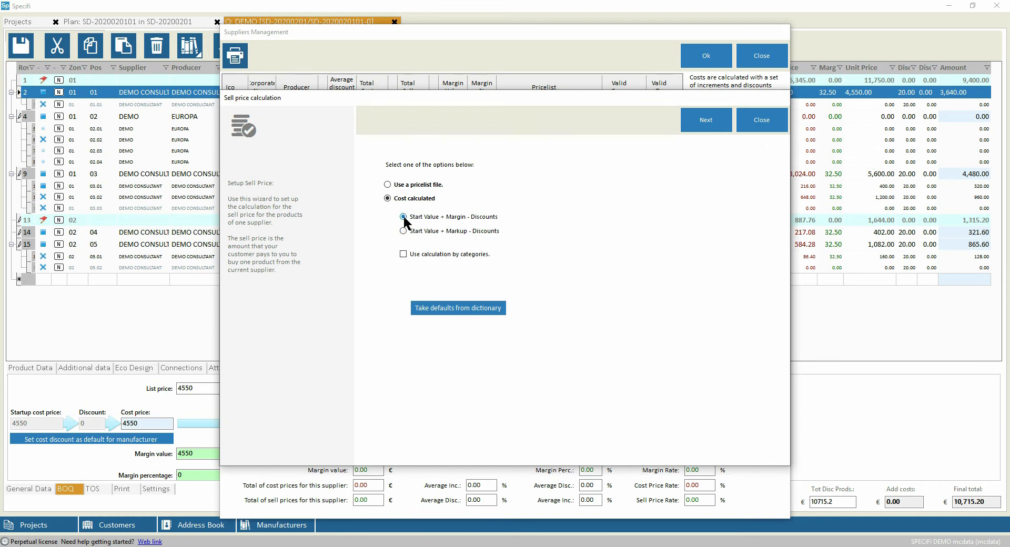
left_click(713, 121)
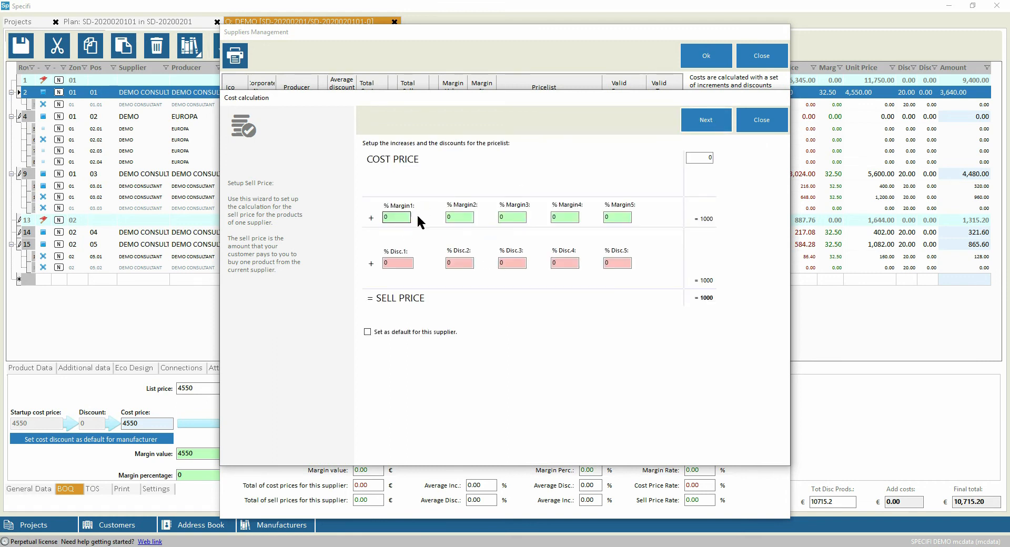
Set EUROPA's first margin to 30% and first discount to 5%, and accept the sell price setup
left_click(398, 263)
double_click(398, 217)
type("30")
double_click(389, 263)
type("5")
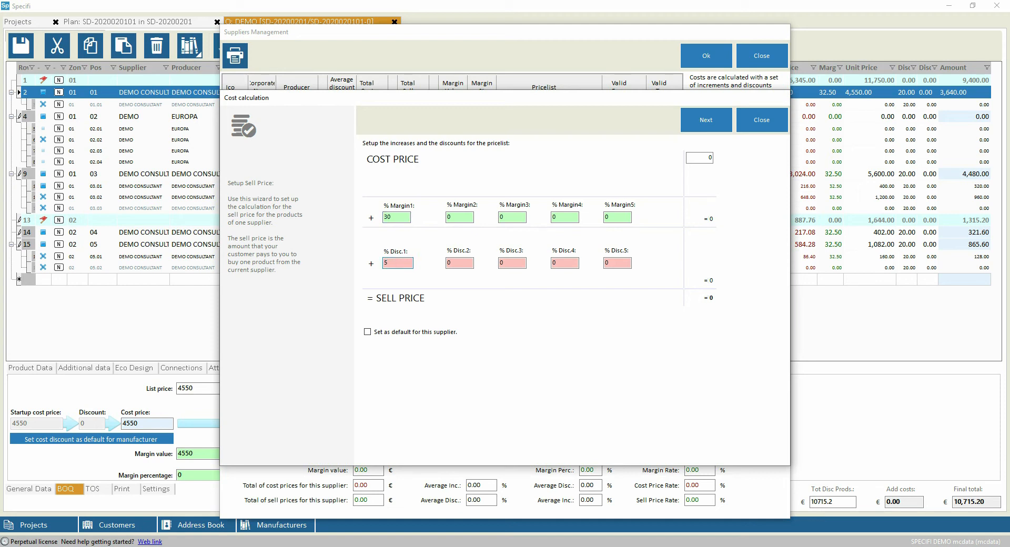
left_click(706, 120)
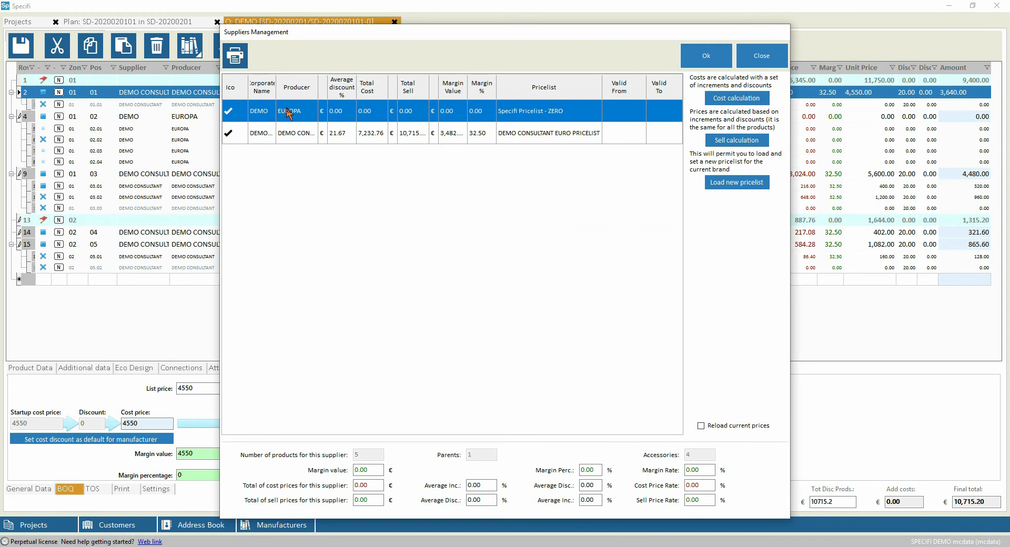
Set EUROPA's cost calculation to list price less a 50% first discount, and accept the supplier settings
left_click(746, 98)
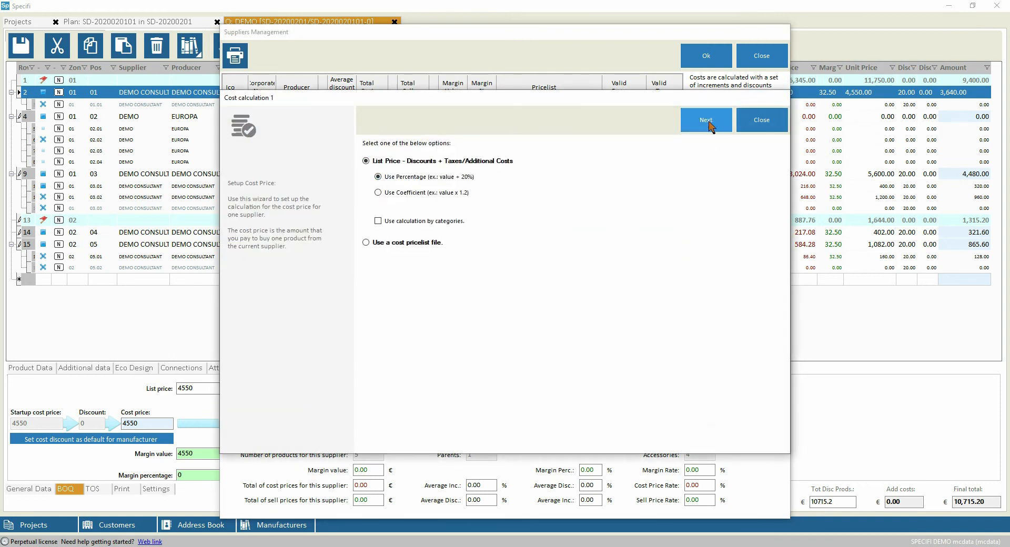
left_click(711, 122)
double_click(398, 218)
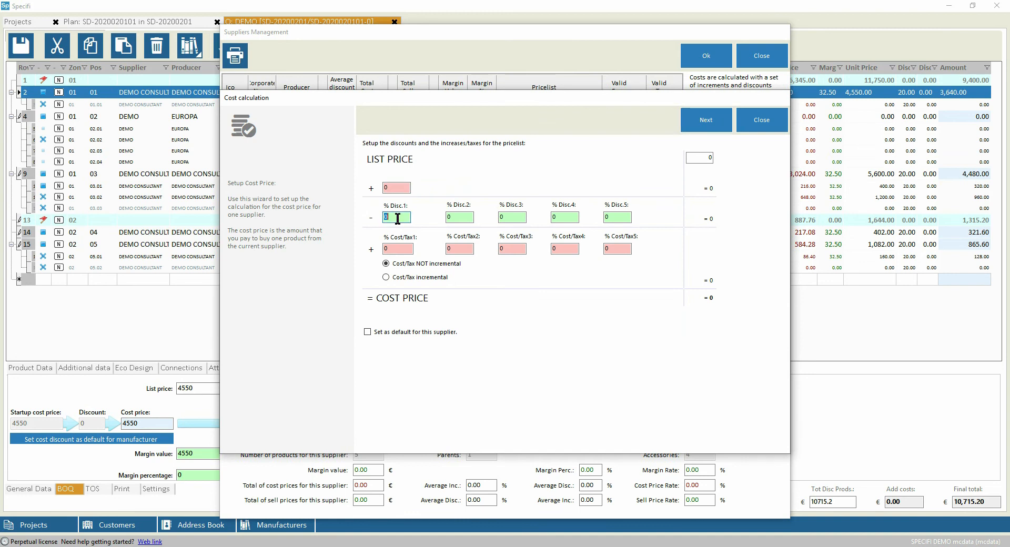
type("50")
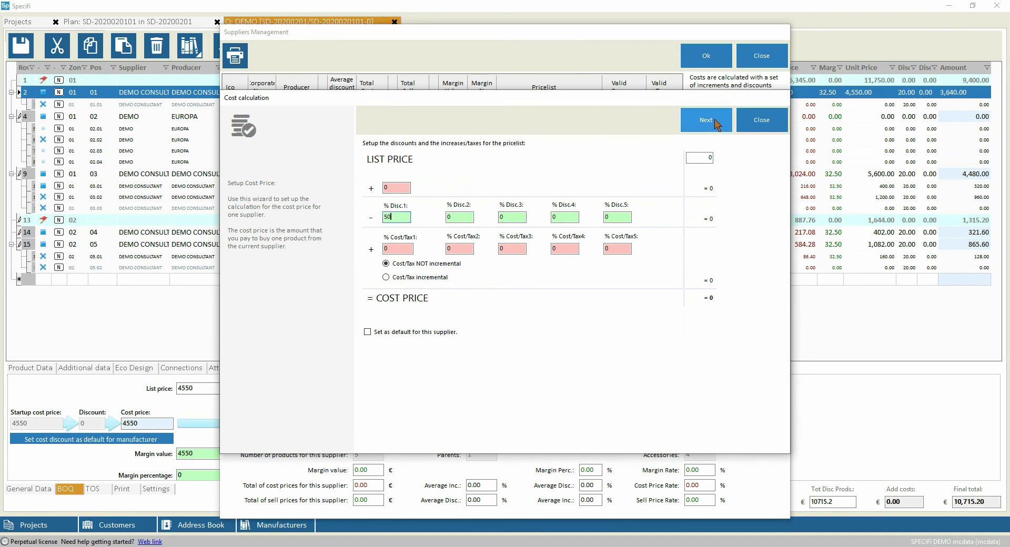
left_click(706, 120)
left_click(707, 56)
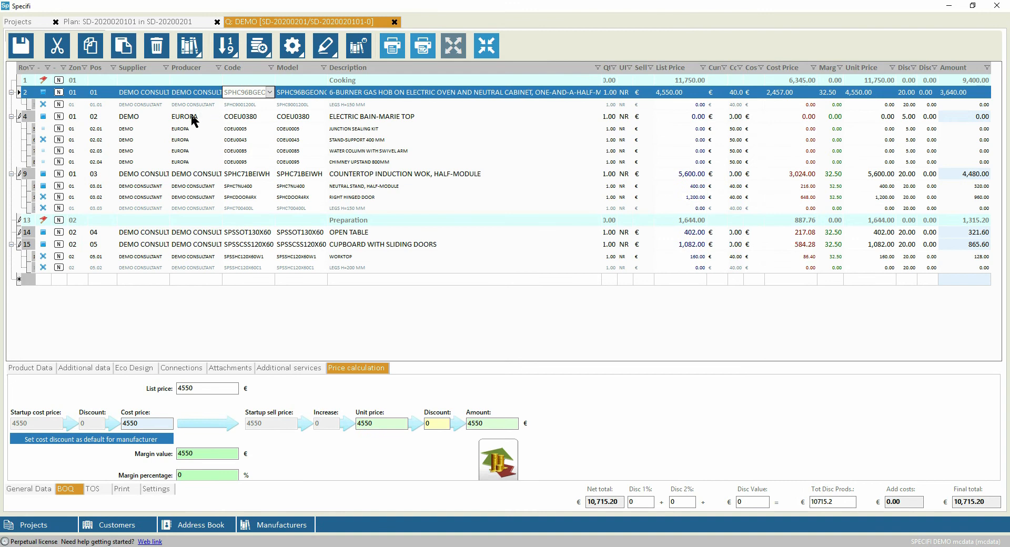
Set the list price of EUROPA's ELECTRIC BAIN-MARIE TOP to 5,000.00
left_click(193, 120)
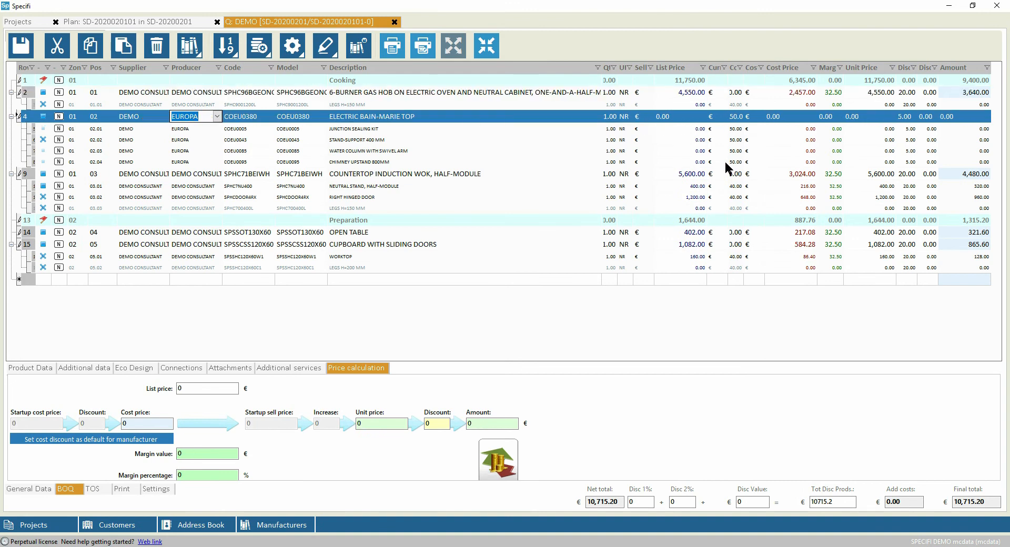
left_click(681, 117)
type("5,000")
key("Return")
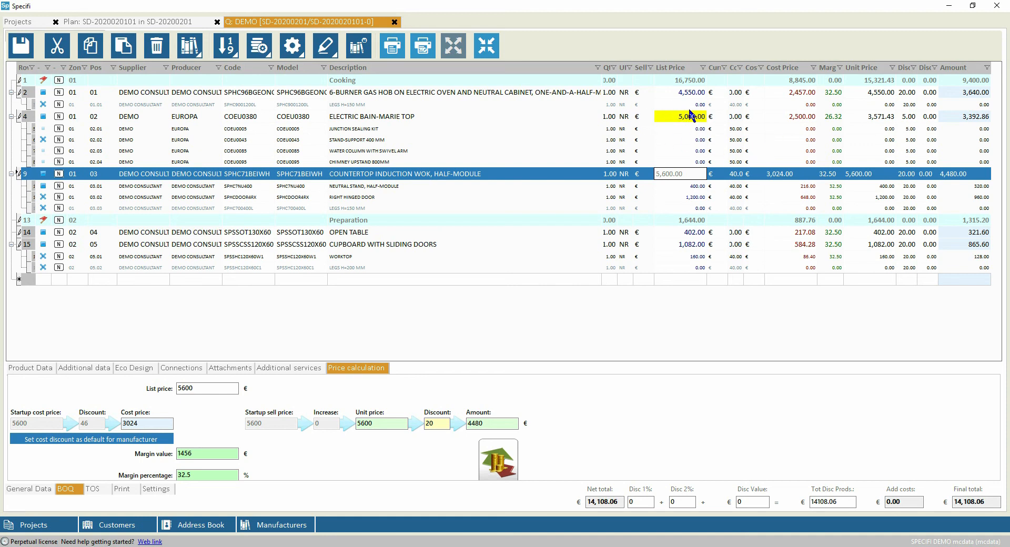
left_click(390, 117)
left_click(461, 151)
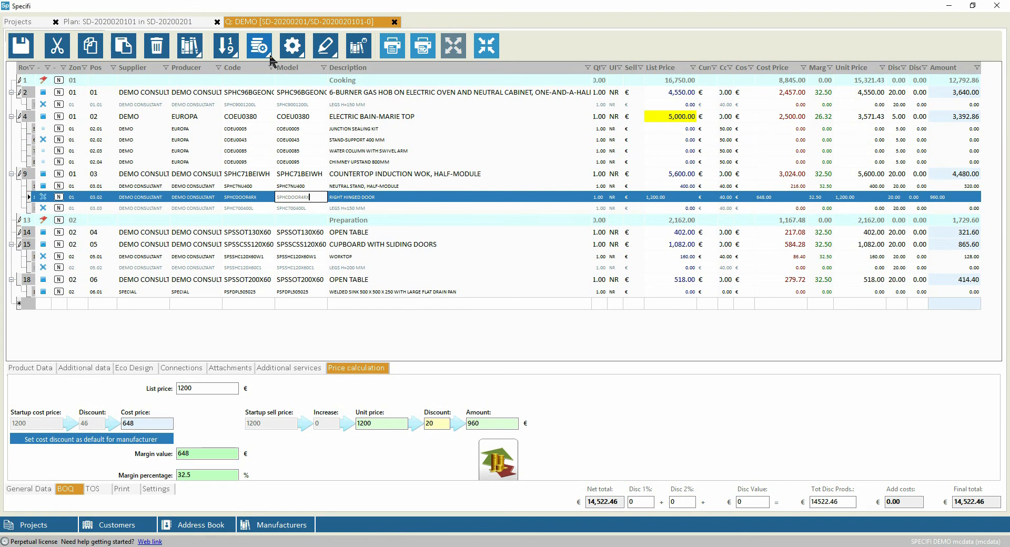
Examine the language options for all of the supplier's producers, for the single producer and for all suppliers
left_click(270, 57)
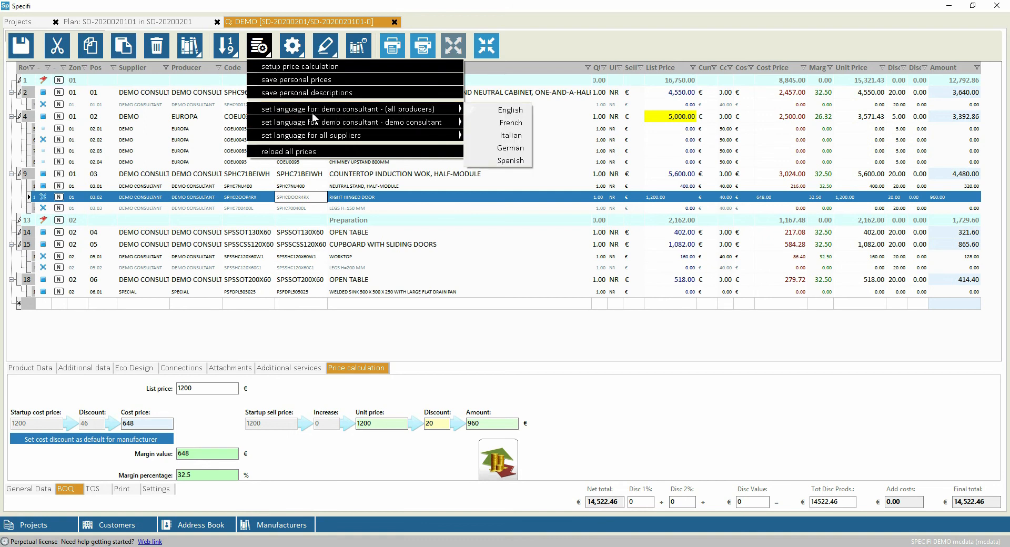
mouse_move(351, 125)
mouse_move(377, 111)
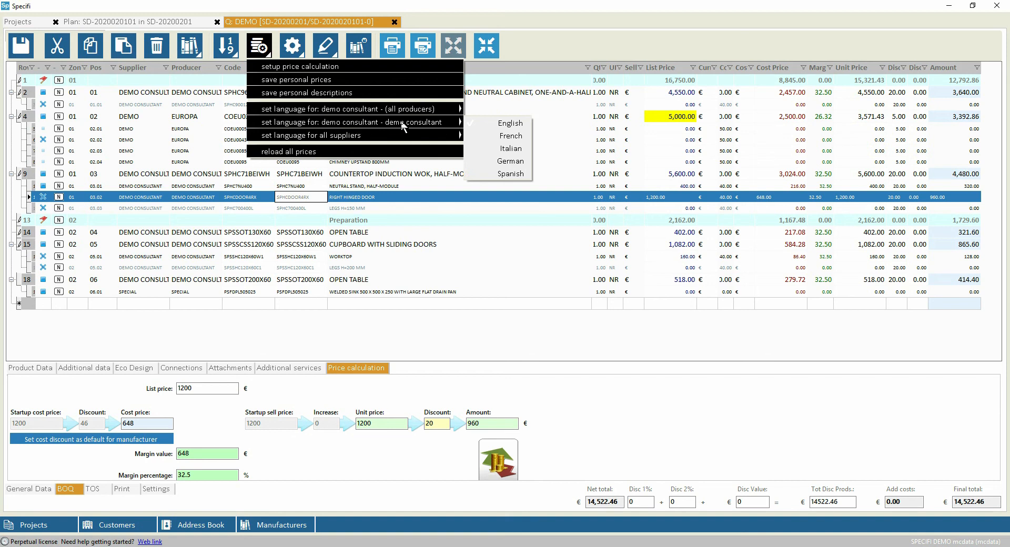
mouse_move(386, 139)
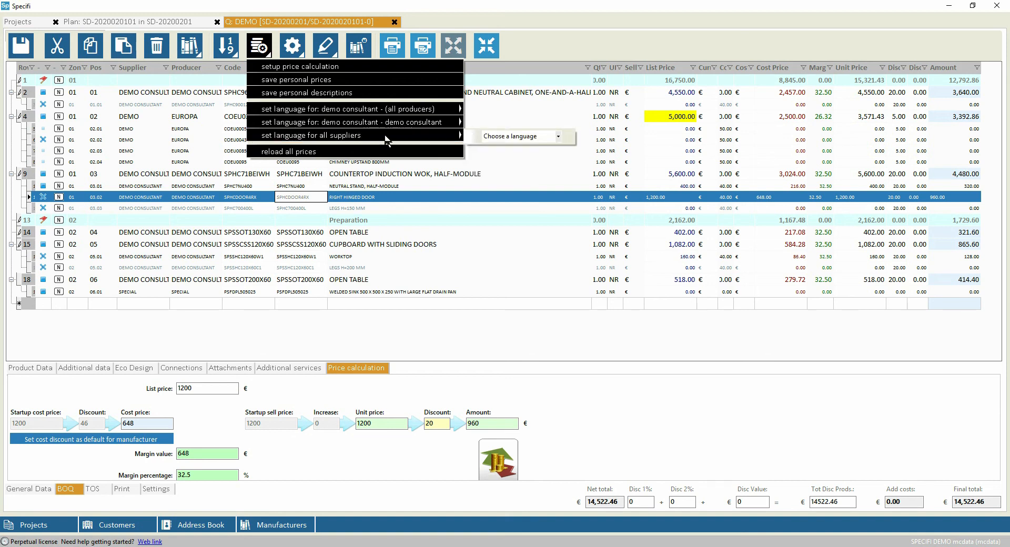